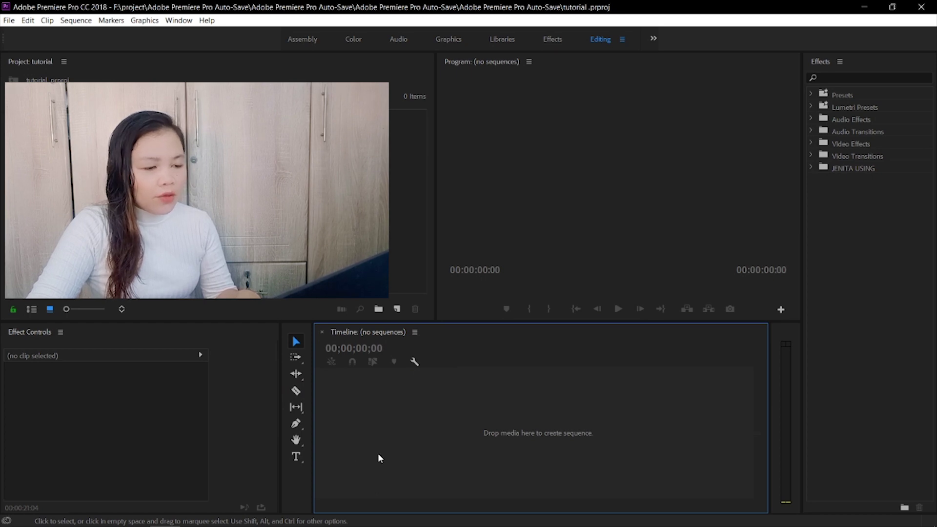
- Import Watch Backstreet Rookie Episode 2.mp4 and place it on the empty timeline to create a new sequence
mouse_move(204, 521)
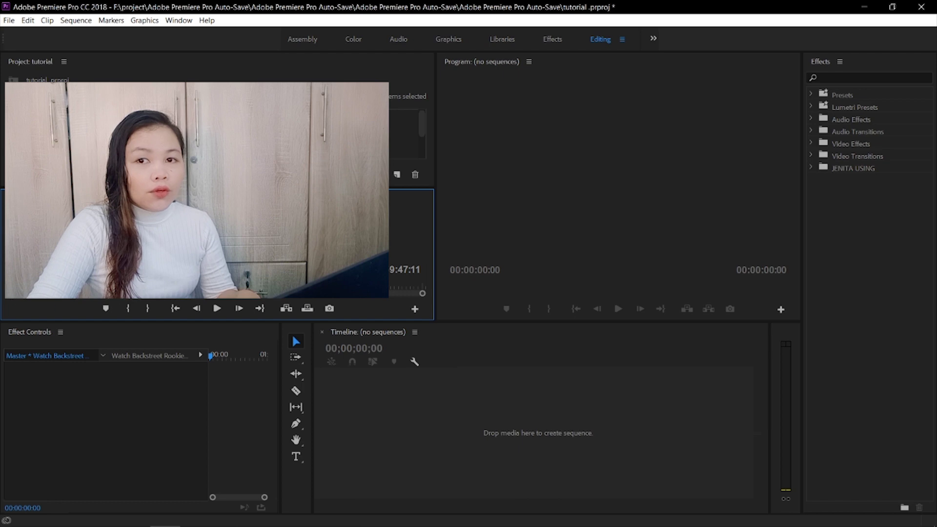
key("ctrl+w")
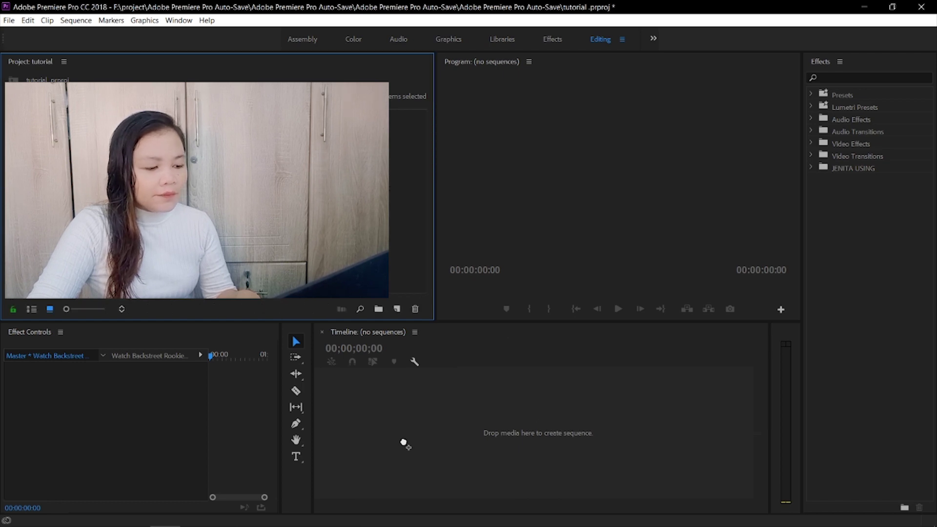
left_click_drag(403, 441, 403, 441)
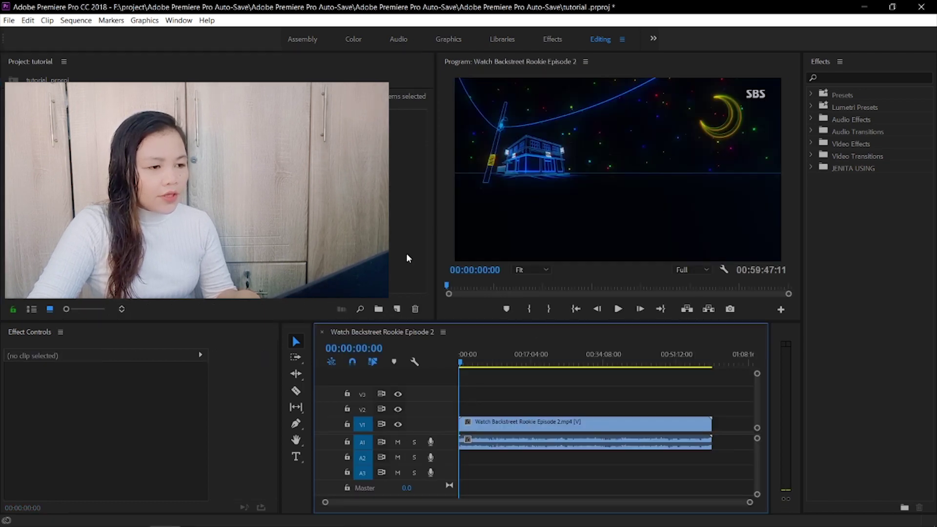
- Find the close-up of the woman at the outdoor table and split the clip there, at about 00:01:07
key("equal")
key("equal")
key("equal")
key("equal")
left_click_drag(460, 364, 502, 388)
key("=")
left_click_drag(542, 366, 612, 462)
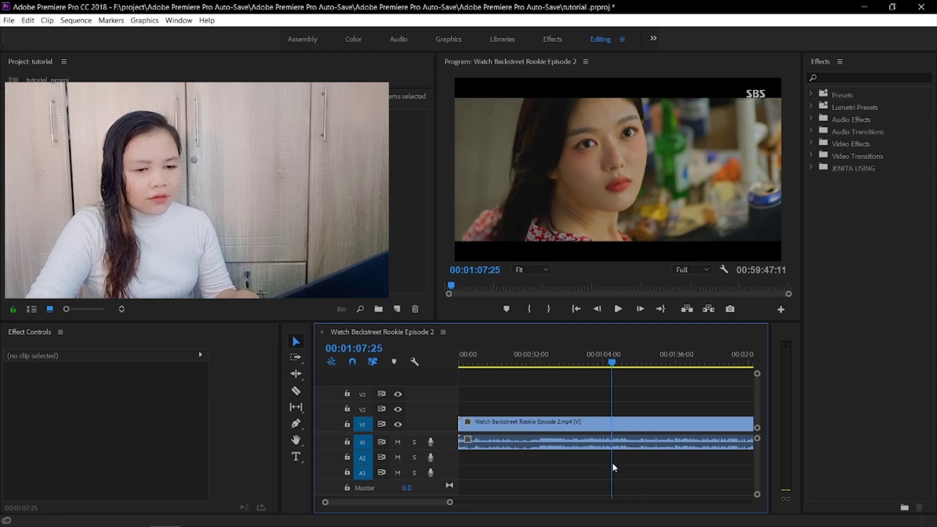
key("c")
left_click(612, 423)
- Delete all footage before the cut and close the gap so the sequence starts with the woman's close-up
key("v")
left_click(593, 432)
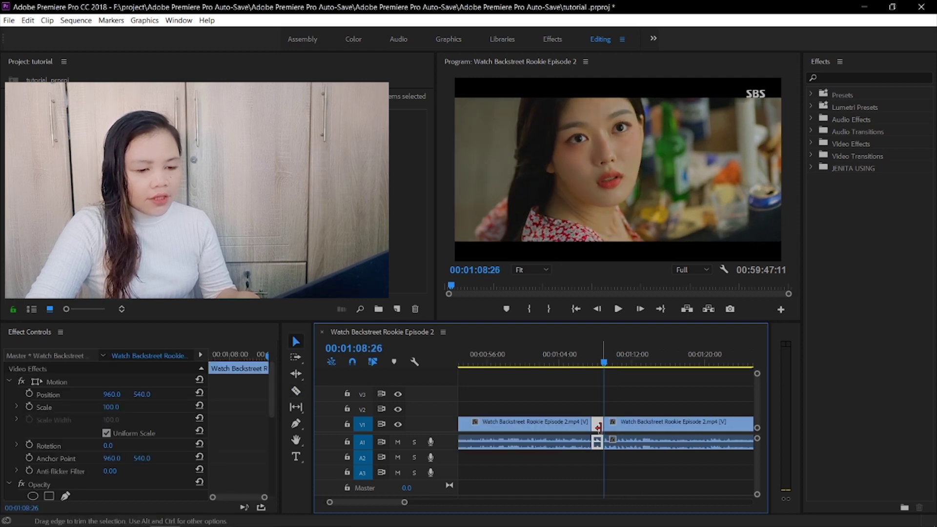
left_click(555, 432)
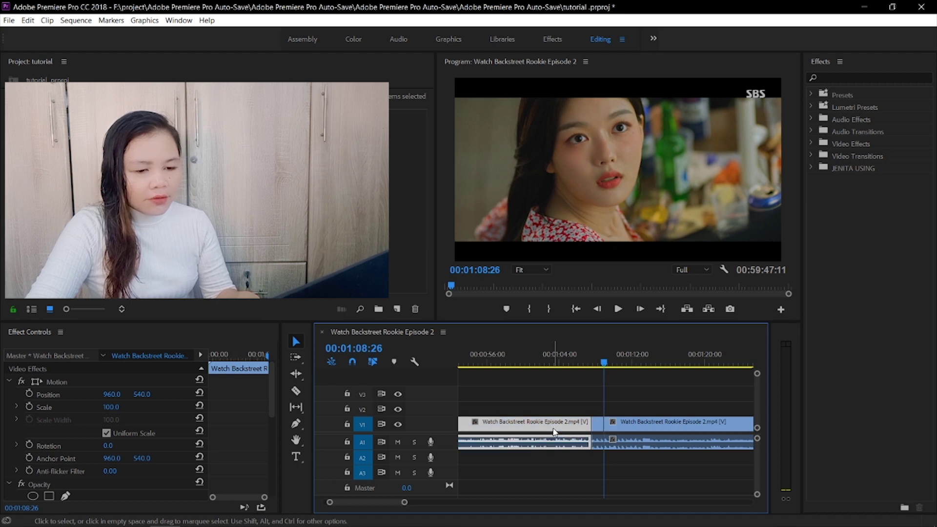
key("Delete")
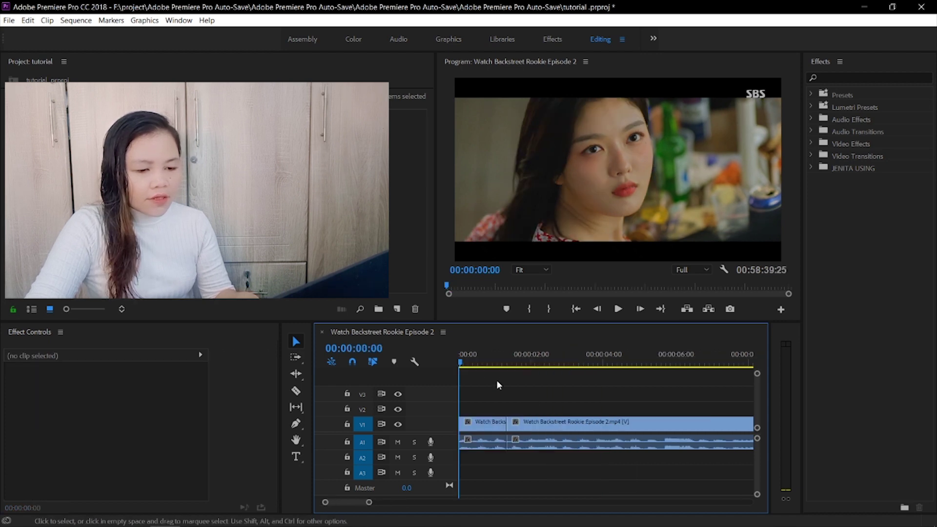
- Preview the opening shots, cut out an unwanted short piece of footage and close the gap it leaves
key("space")
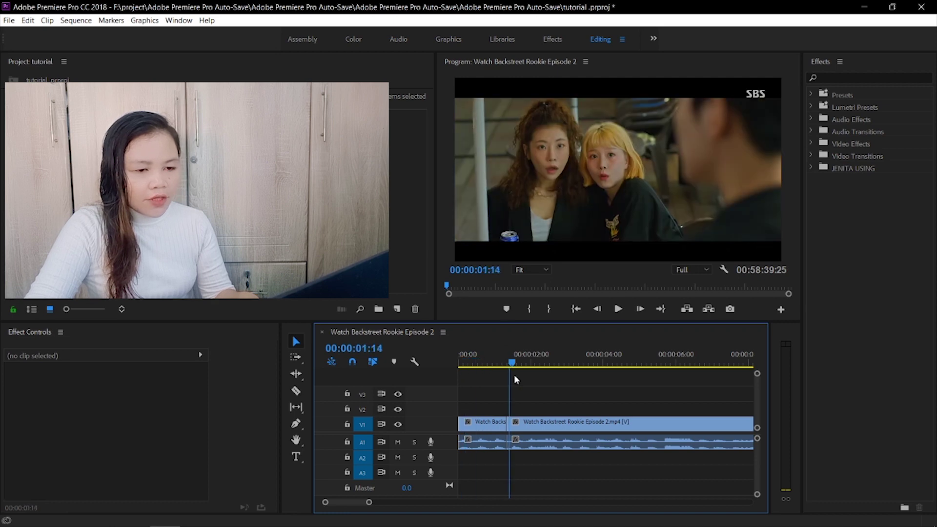
left_click_drag(533, 362, 565, 363)
key("ctrl+k")
left_click_drag(564, 363, 542, 363)
left_click_drag(522, 399, 540, 449)
key("Delete")
right_click(538, 424)
left_click(556, 432)
- Split the remaining footage to separate the second shot from the long take that follows it
left_click_drag(508, 363, 626, 435)
key("c")
left_click(624, 423)
key("v")
left_click_drag(615, 361, 602, 364)
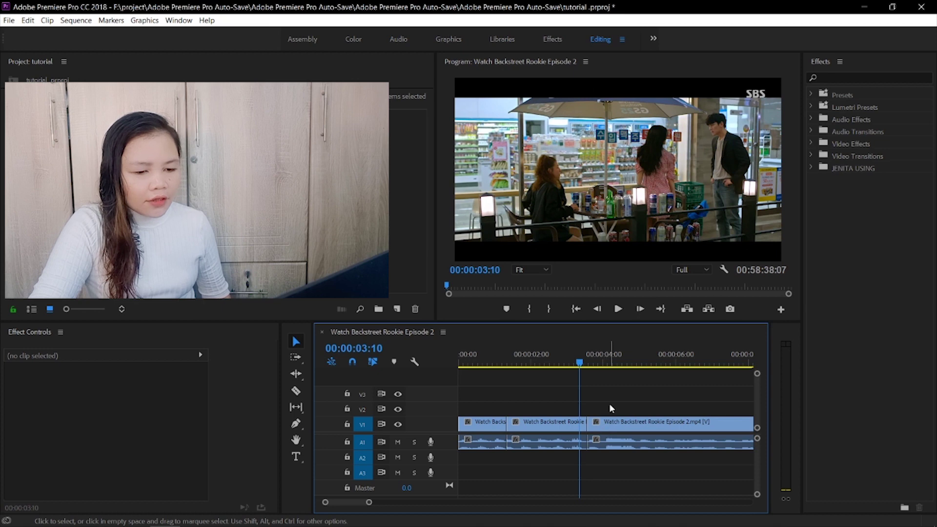
- Review the long take and trim off the rest of the episode, leaving a sequence of about 35 seconds
key("minus")
left_click_drag(547, 361, 588, 390)
key("minus")
left_click(525, 359)
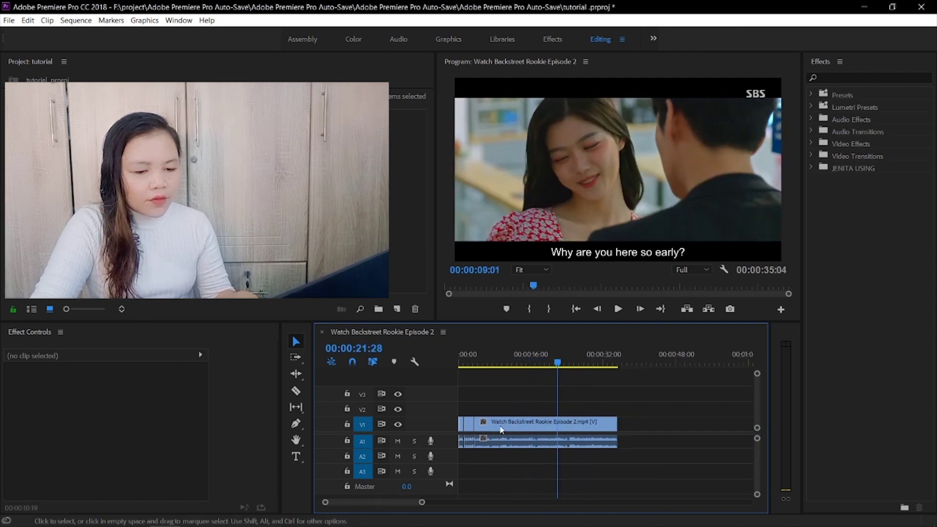
- Move the second and third clips further along the timeline, leaving wide gaps between the three clips
key("Home")
left_click_drag(481, 424, 610, 433)
left_click(526, 431)
key("equal")
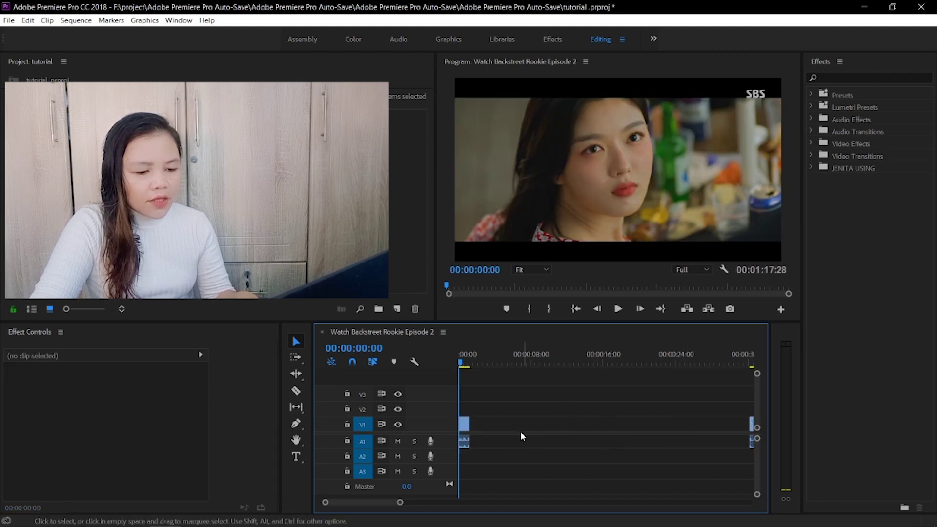
- Delete the audio of the first clip while keeping its video
left_click_drag(471, 447, 466, 443)
left_click(495, 429)
key("equal")
left_click(466, 442)
left_click_drag(462, 370, 459, 366)
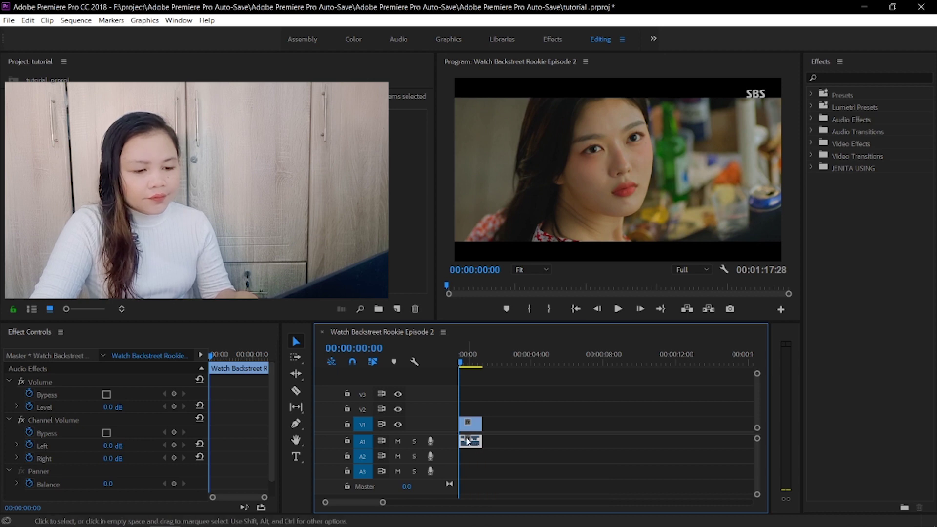
key("Delete")
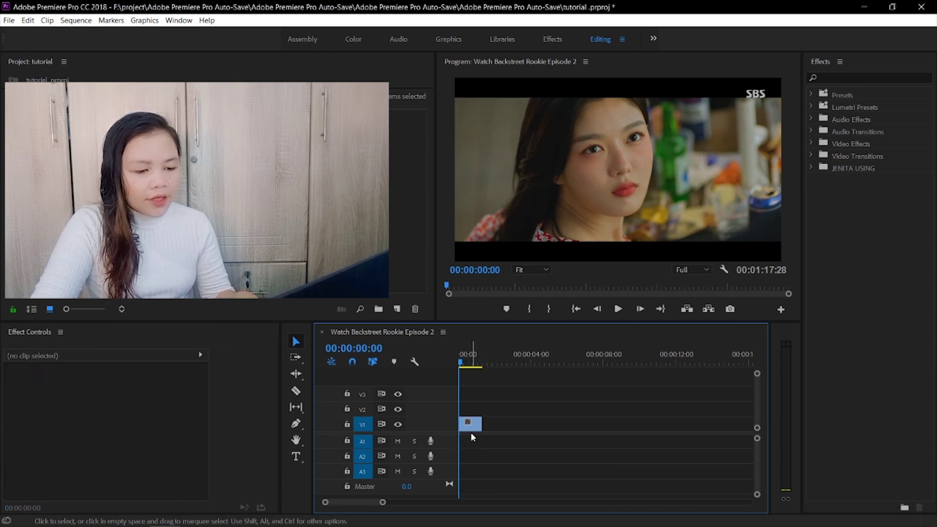
- Slow down the first clip so it lasts about twice as long
left_click(471, 429)
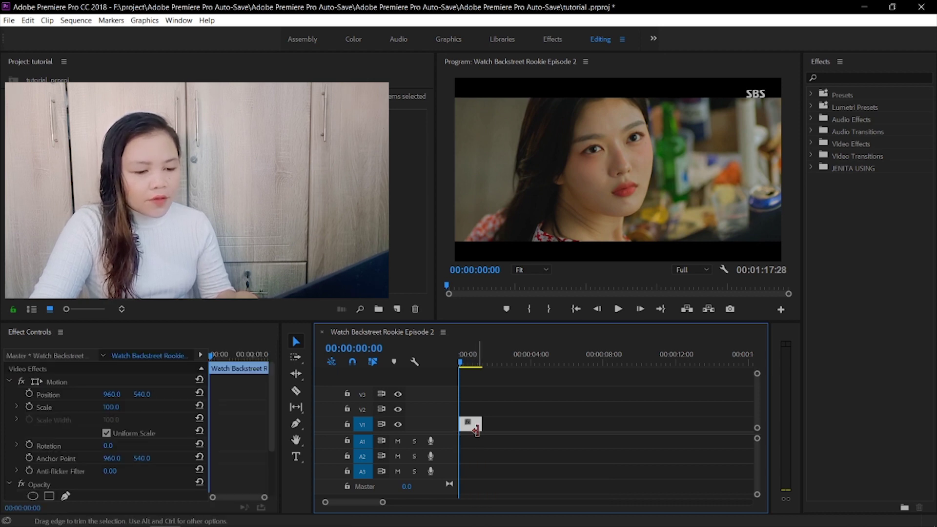
key("ctrl+r")
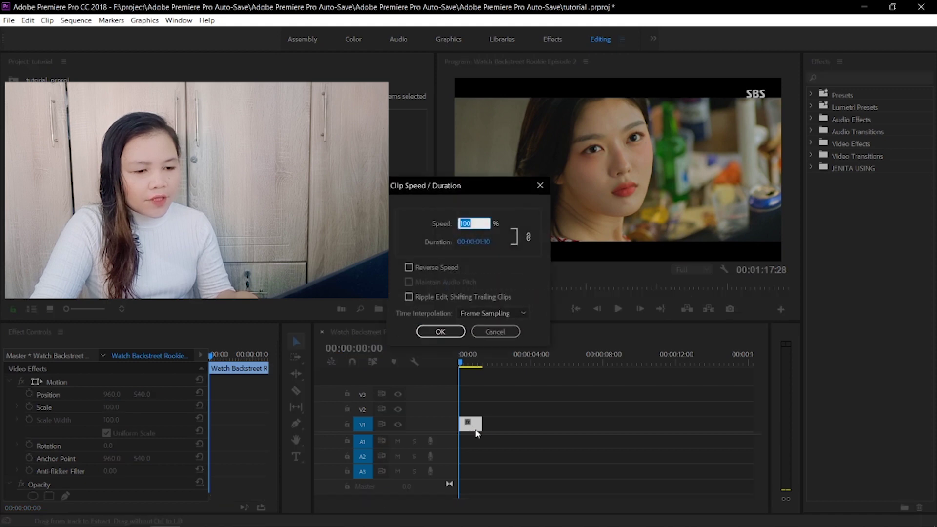
key("Return")
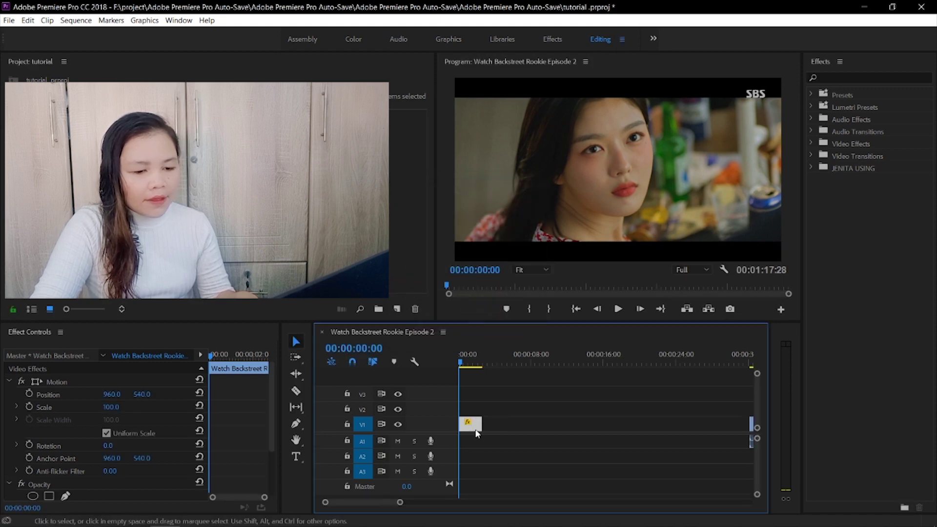
- Move the second clip against the end of the first one and delete its audio
key("backslash")
left_click_drag(610, 425, 480, 428)
left_click(539, 449)
key("equal")
key("equal")
left_click(539, 443)
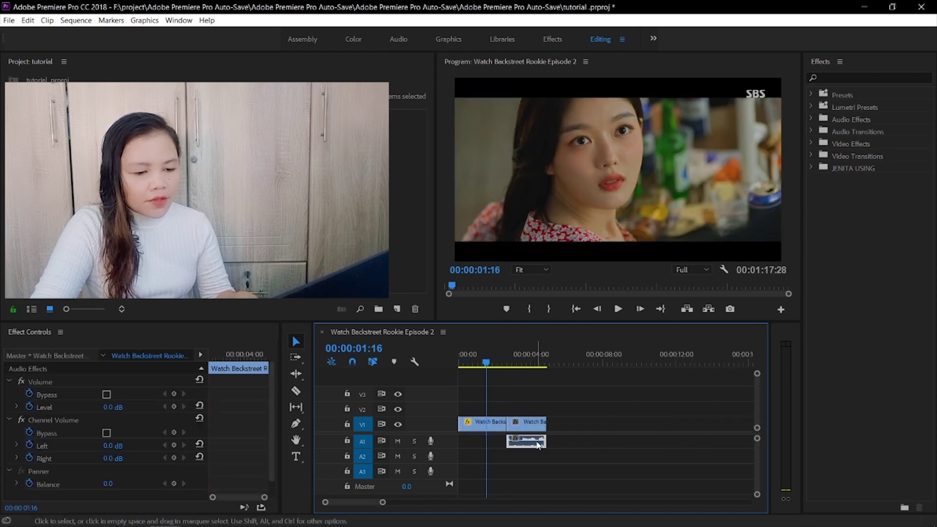
key("Delete")
- Set the second clip's speed to 50% and play back the slowed footage
left_click(532, 424)
key("ctrl+r")
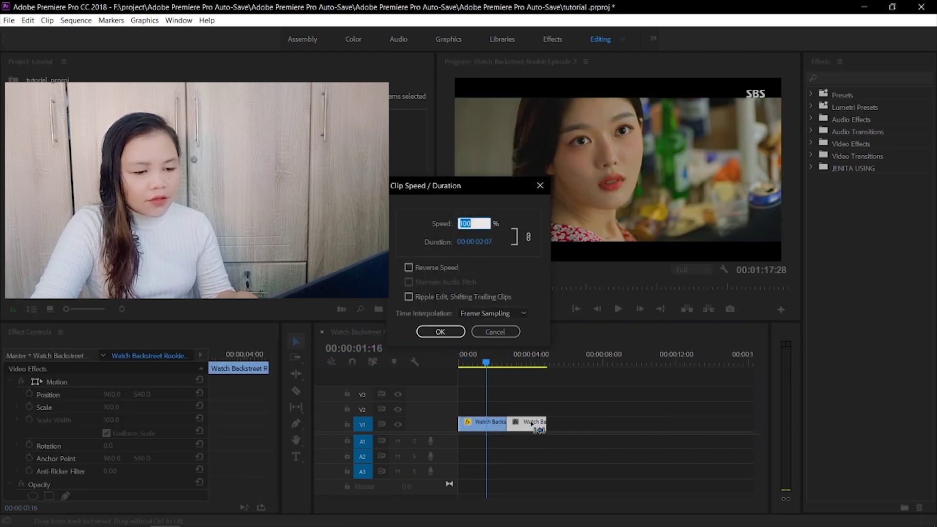
type("50")
key("Return")
key("minus")
key("minus")
key("space")
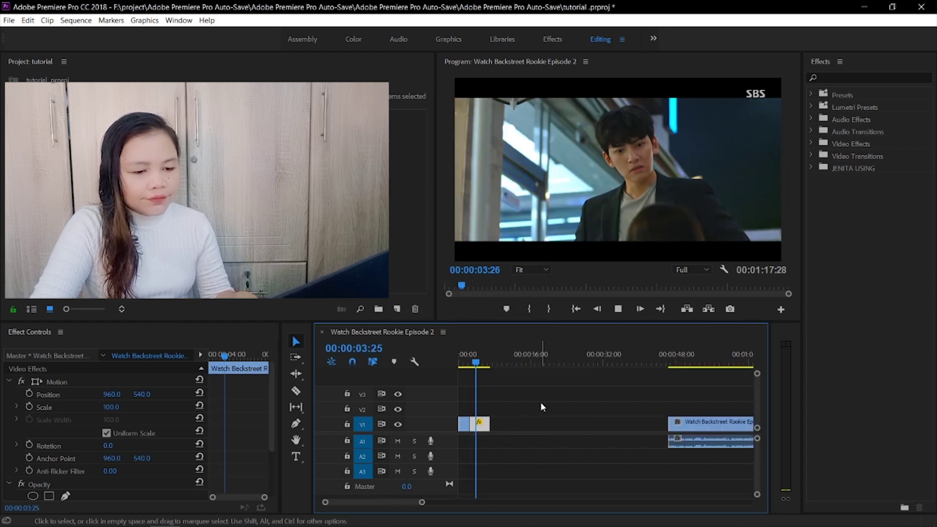
key("space")
- Move the third clip against the end of the second one and preview the transition between them
left_click_drag(683, 423, 506, 432)
left_click(523, 397)
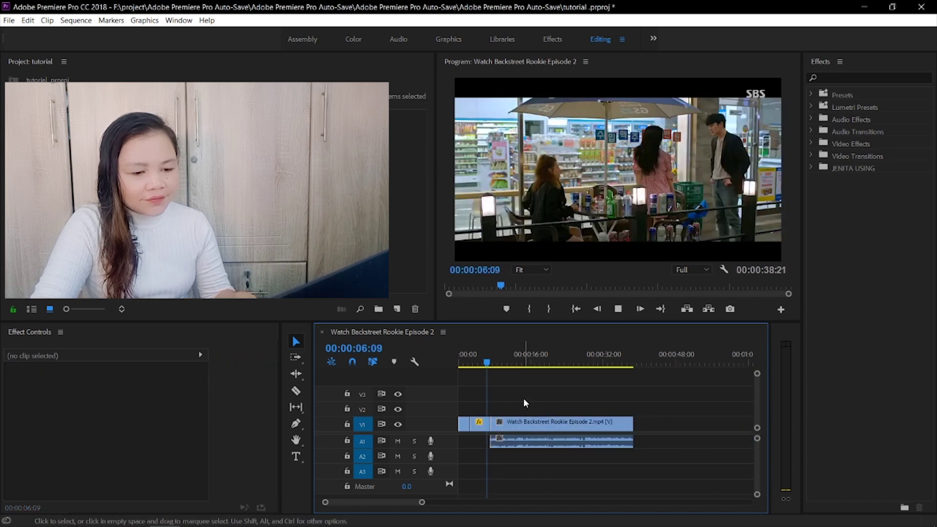
key("space")
key("space")
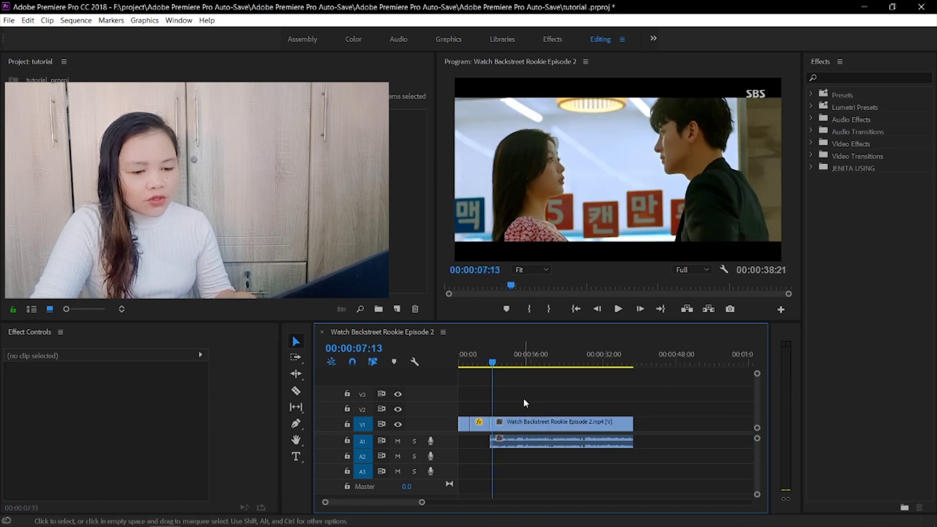
left_click_drag(494, 362, 501, 366)
left_click(506, 366)
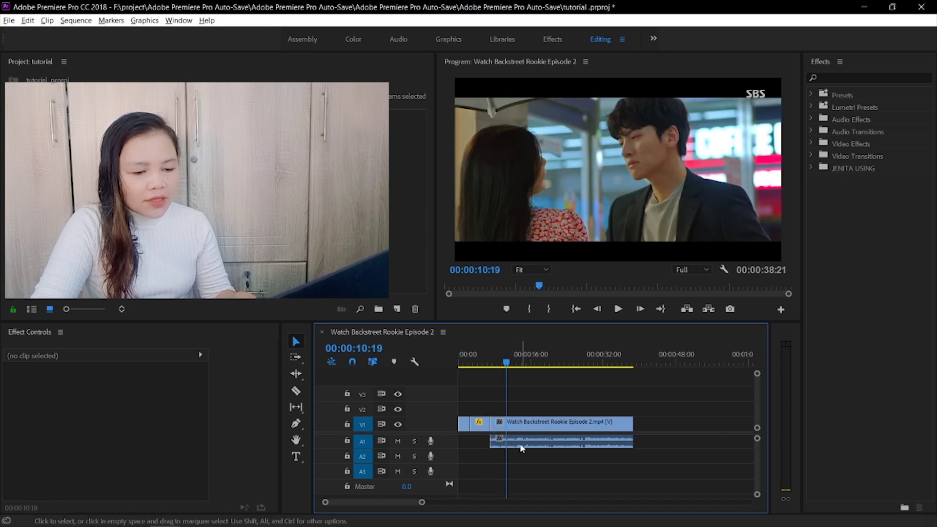
left_click(485, 365)
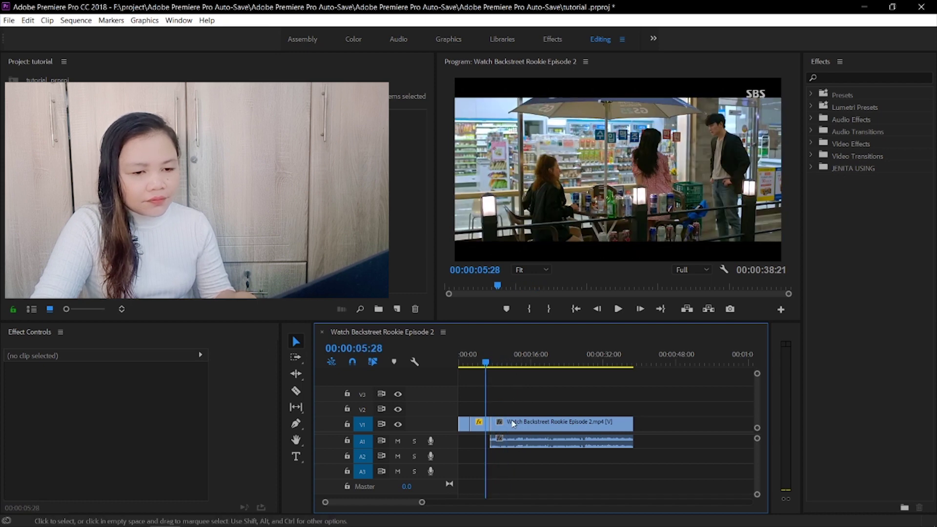
- Delete the third clip's audio and check through the muted footage
left_click(517, 441)
key("Delete")
left_click_drag(489, 367, 625, 394)
left_click_drag(503, 425, 530, 447)
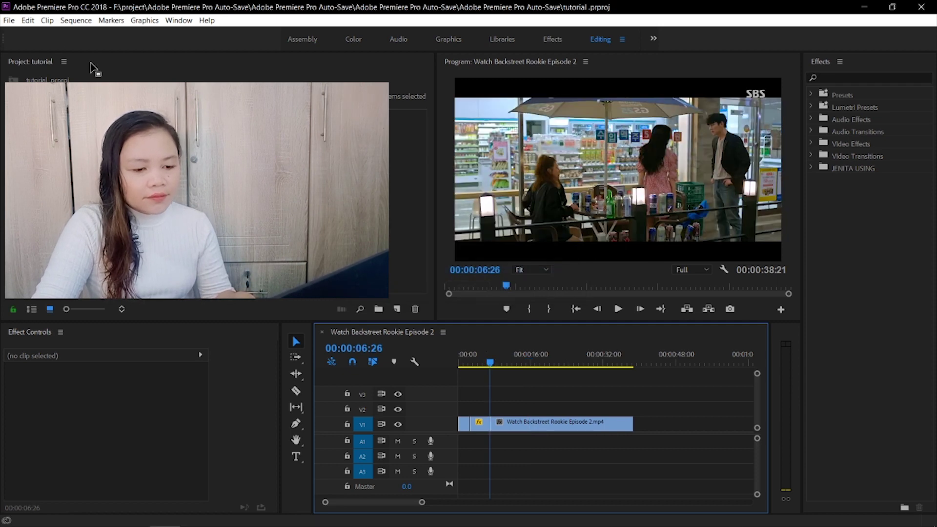
- Open the media export settings for the edited sequence
left_click(8, 20)
left_click(560, 413)
left_click_drag(504, 363, 462, 364)
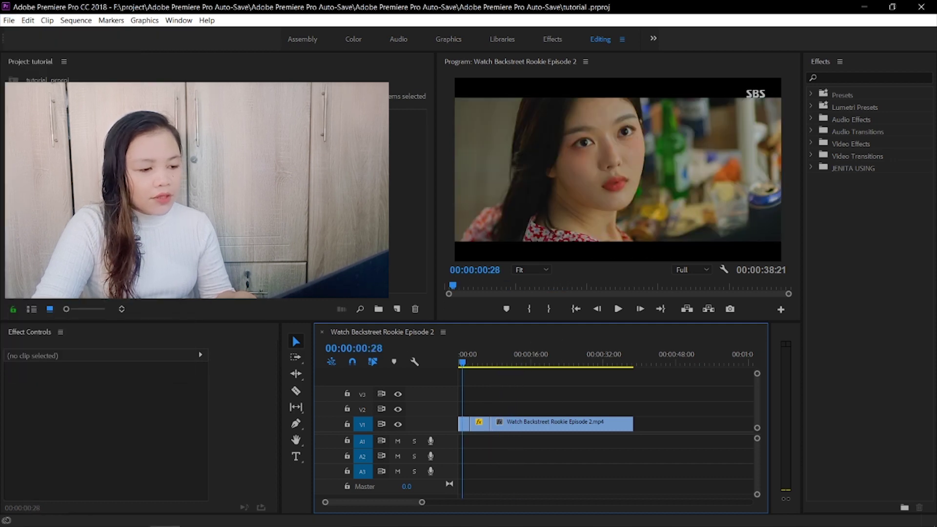
left_click(9, 20)
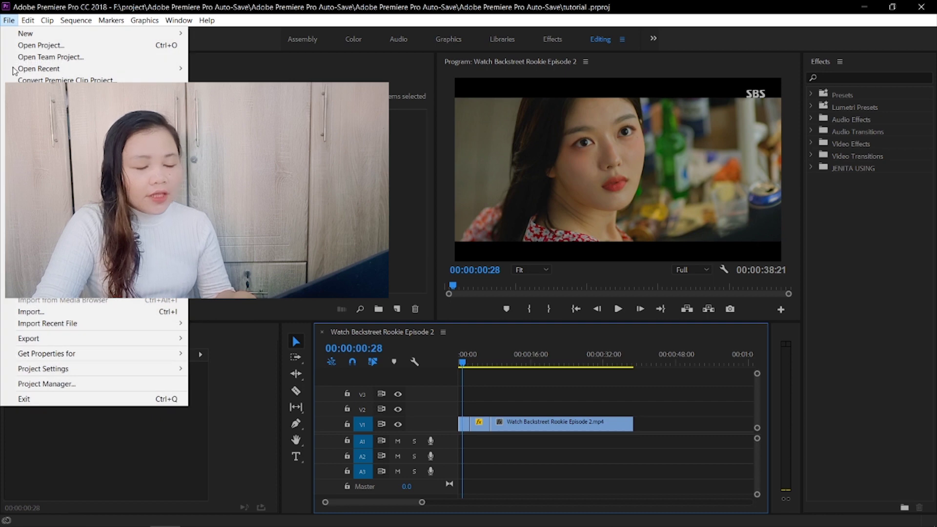
mouse_move(46, 339)
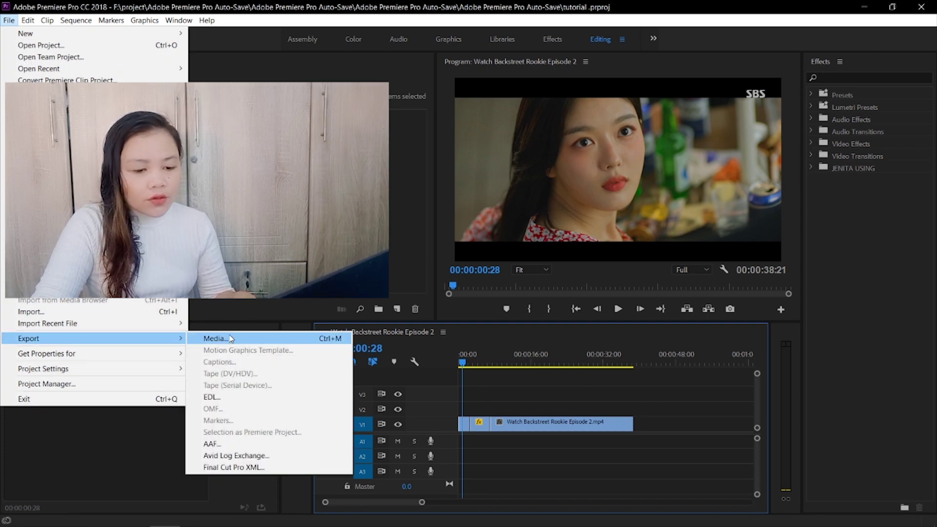
left_click(228, 333)
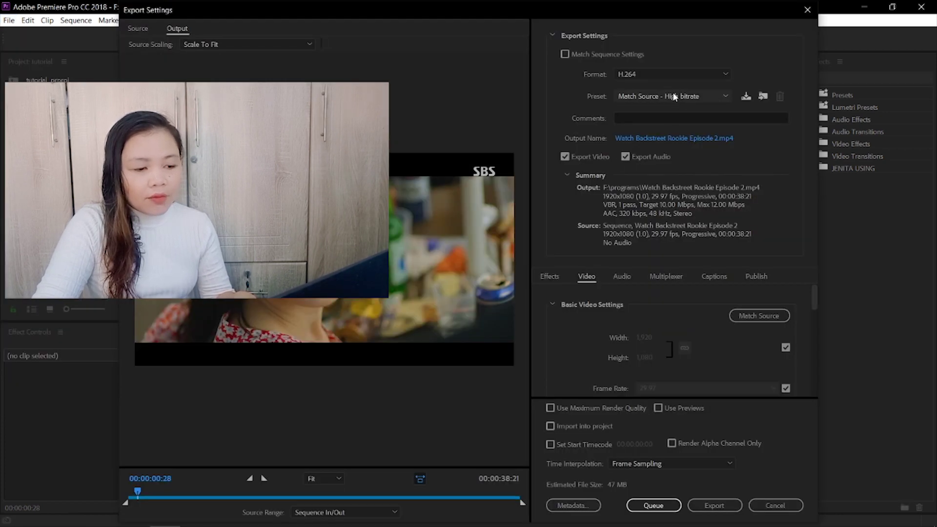
- Set the export format to H.264 with the 3GPP 640x480 15 fps preset
left_click(658, 74)
left_click(634, 200)
left_click(662, 97)
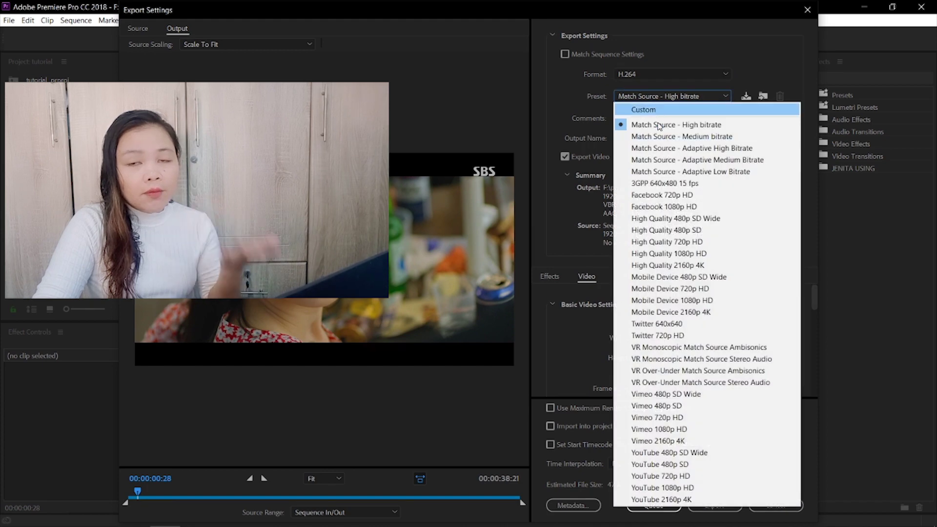
left_click(660, 183)
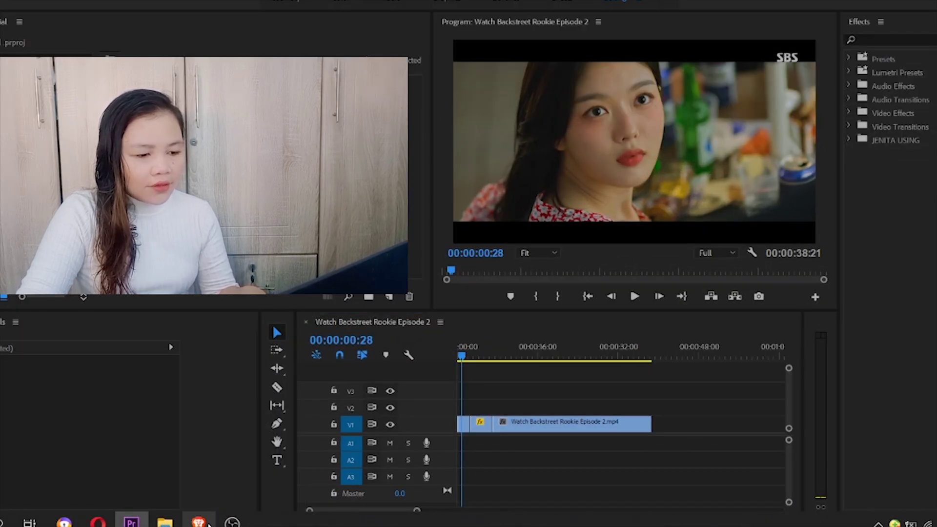
- Switch to YouTube Studio in the browser and upload Watch Backstreet Rookie Episode 2.3gp with the title Watch Backstreet Rookie Episode 2 FMV
left_click(192, 508)
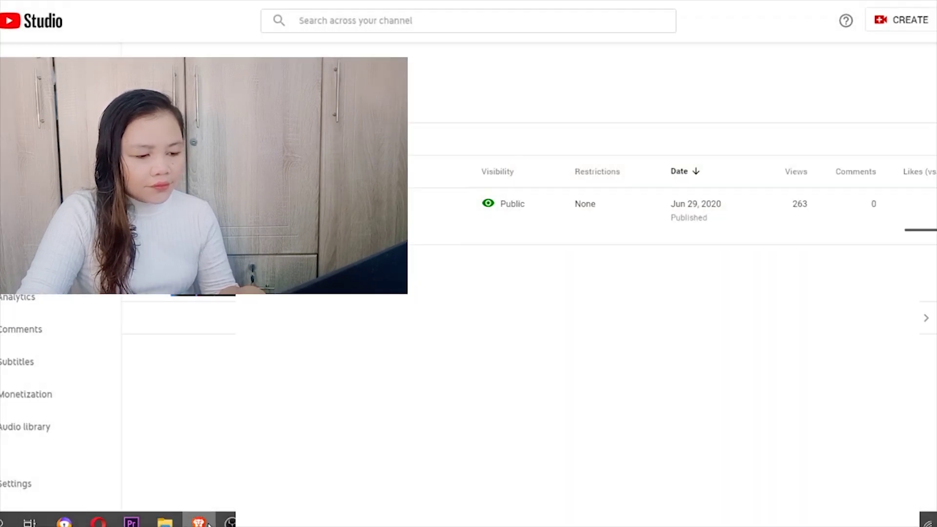
left_click(906, 22)
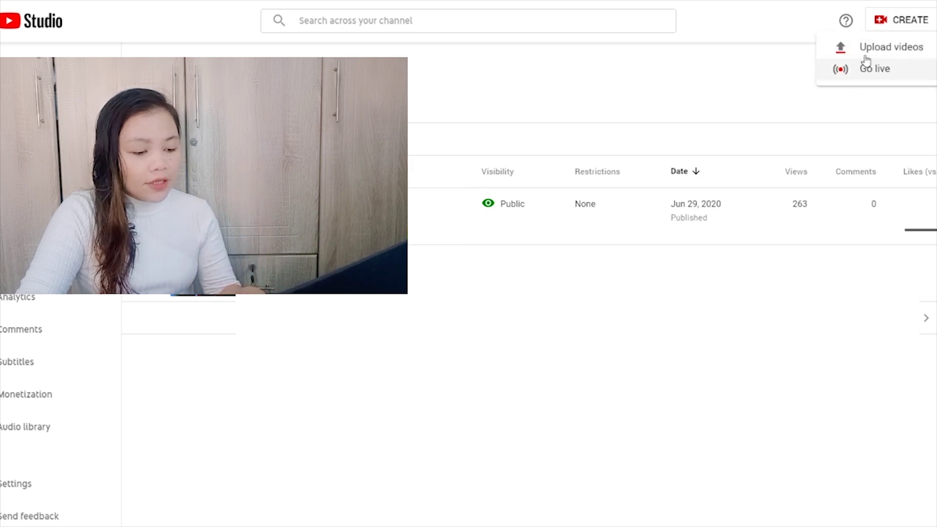
left_click(891, 47)
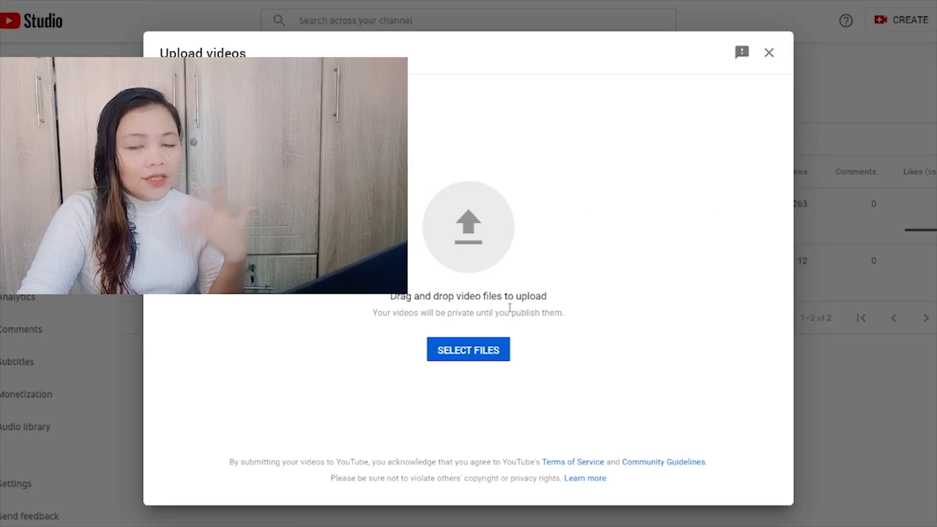
left_click(468, 349)
left_click(651, 419)
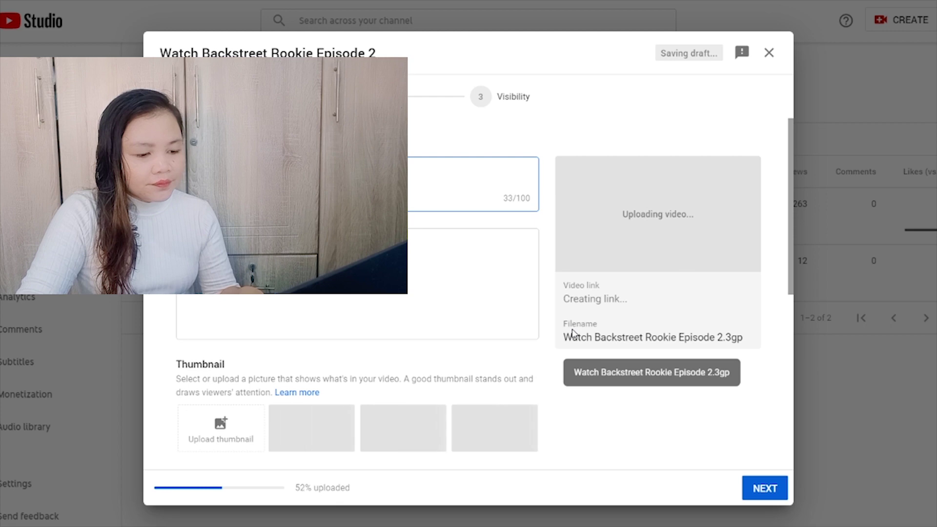
left_click(444, 273)
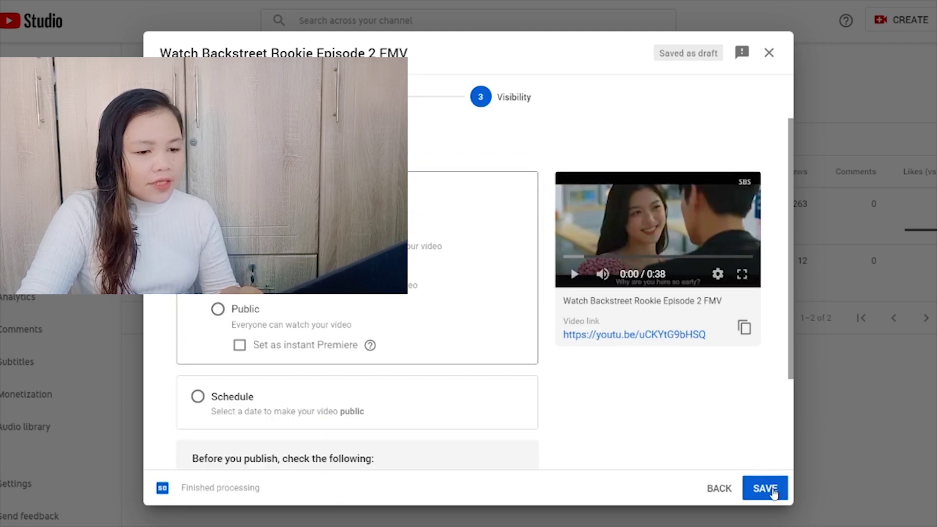
- Save the FMV upload and check its visibility and restriction status in the channel's video list
left_click(774, 493)
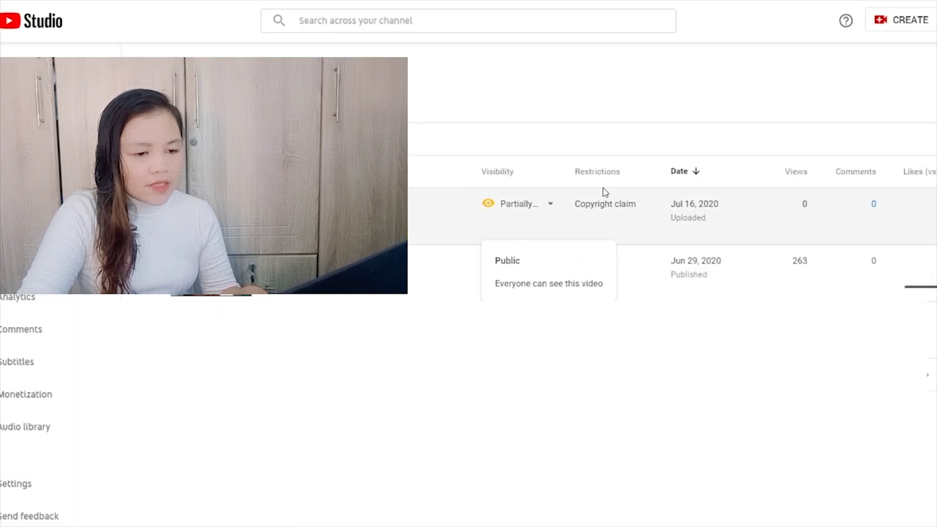
mouse_move(568, 209)
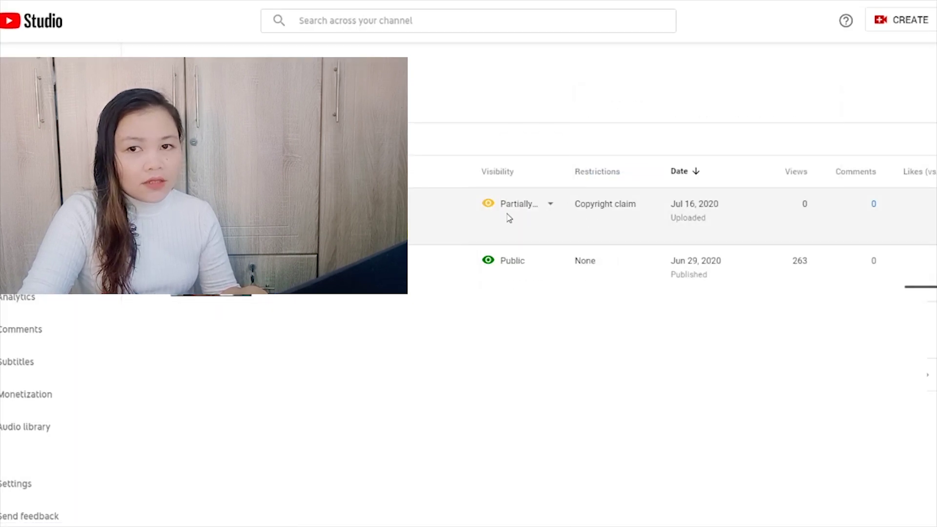
mouse_move(533, 217)
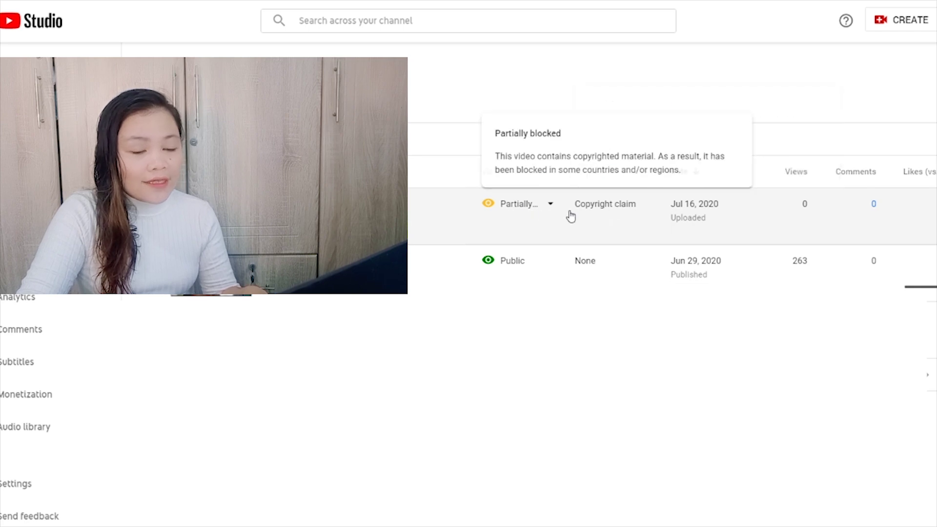
mouse_move(614, 209)
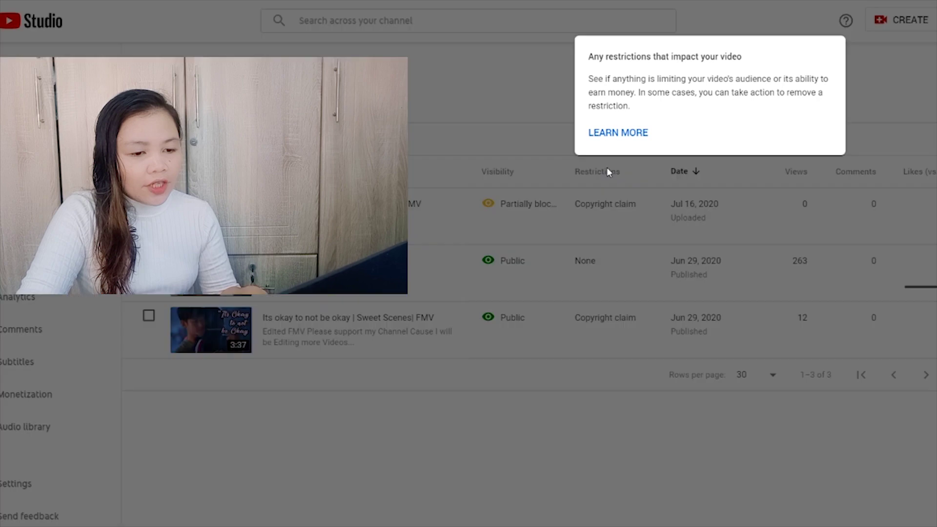
- Open the copyright claim details of Watch Backstreet Rookie Episode 2 FMV and scrub through the preview around the start of the claimed section
left_click(607, 171)
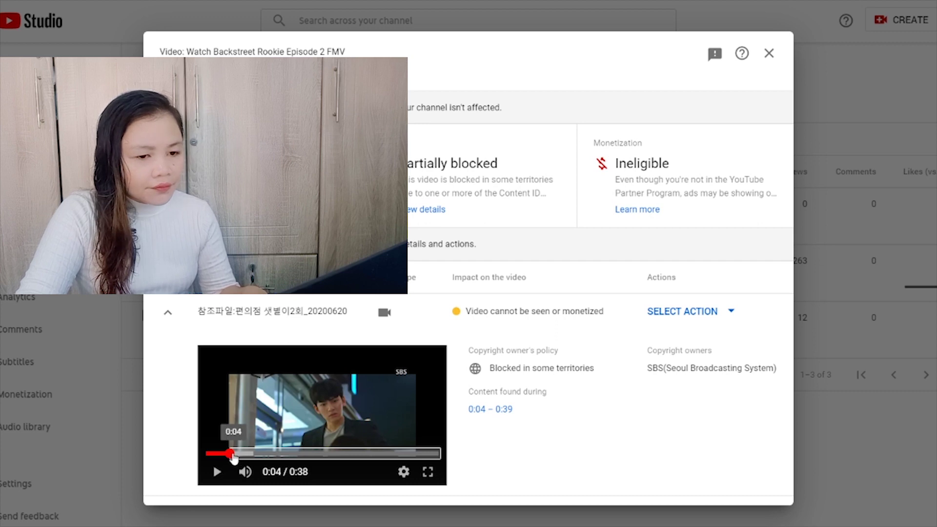
left_click(229, 454)
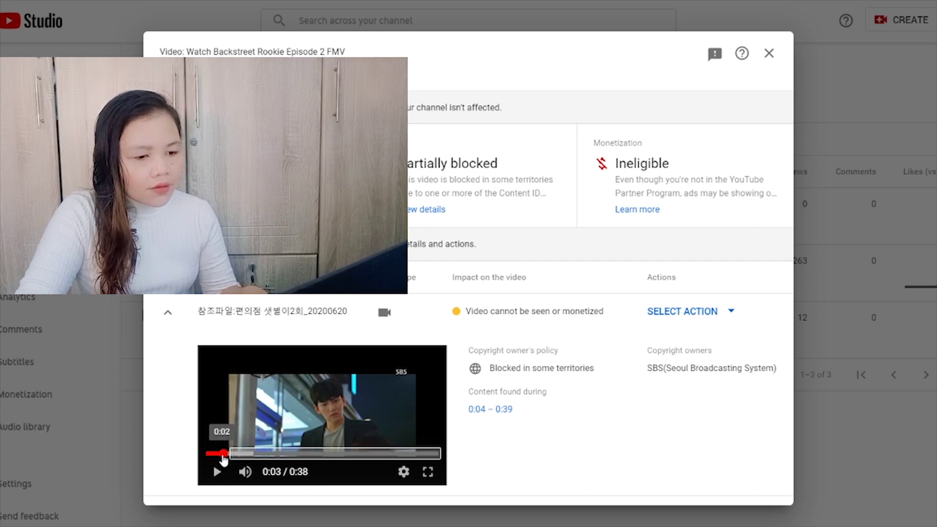
left_click(207, 455)
left_click_drag(207, 455, 249, 462)
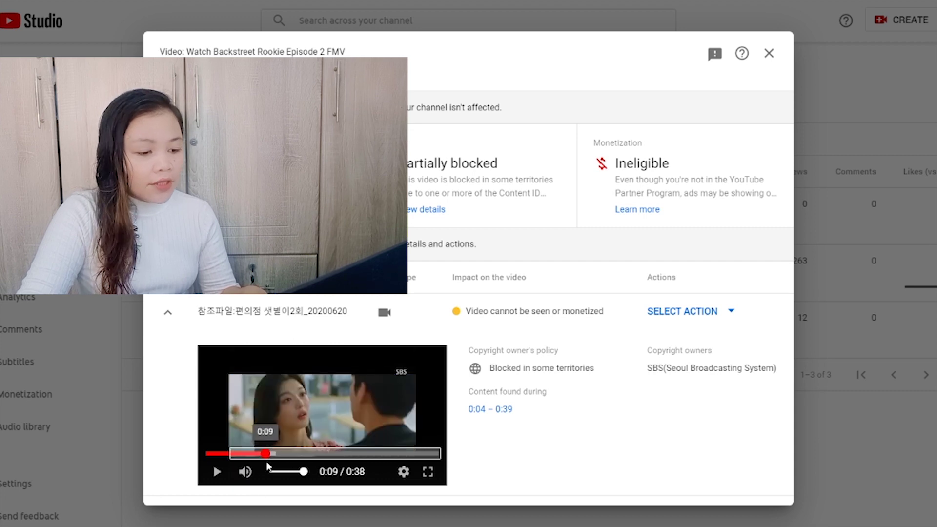
left_click_drag(287, 462, 230, 455)
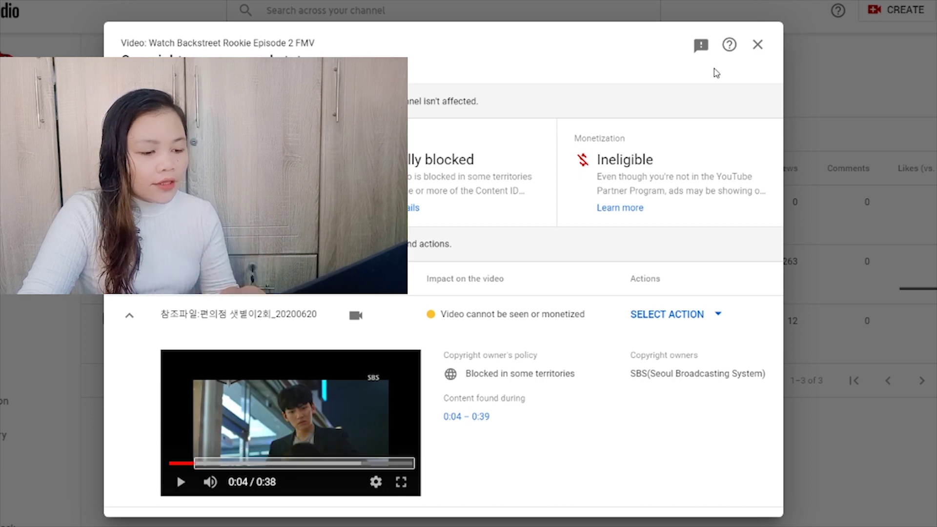
- Close the copyright details and delete the claimed Watch Backstreet Rookie Episode 2 FMV video forever
left_click(757, 43)
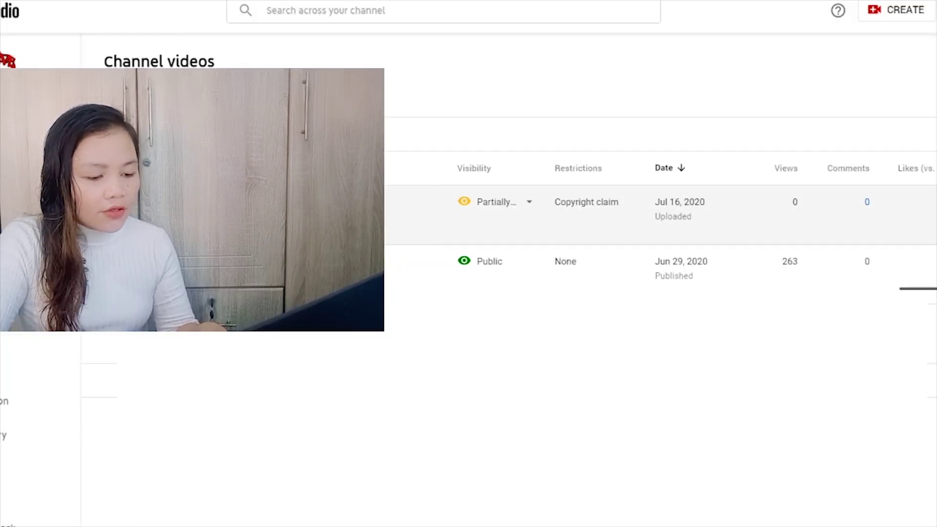
left_click(109, 201)
left_click(452, 172)
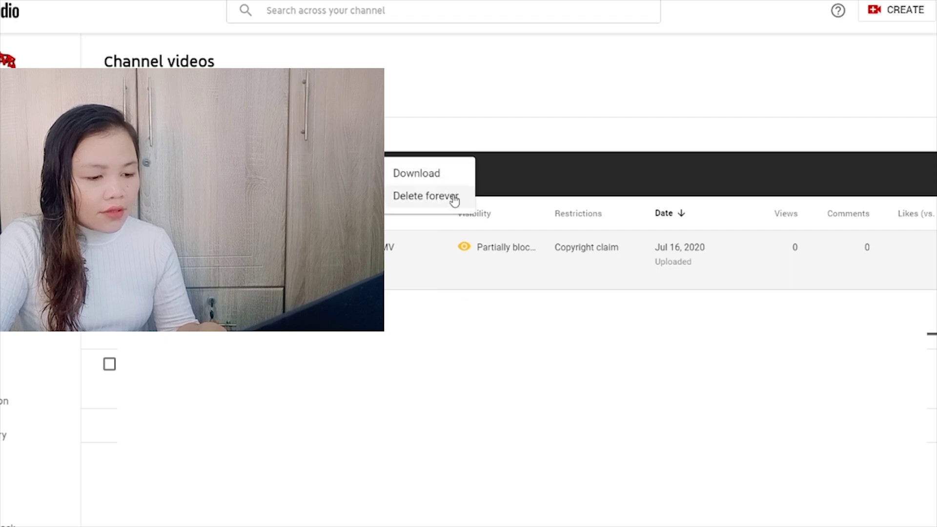
left_click(454, 198)
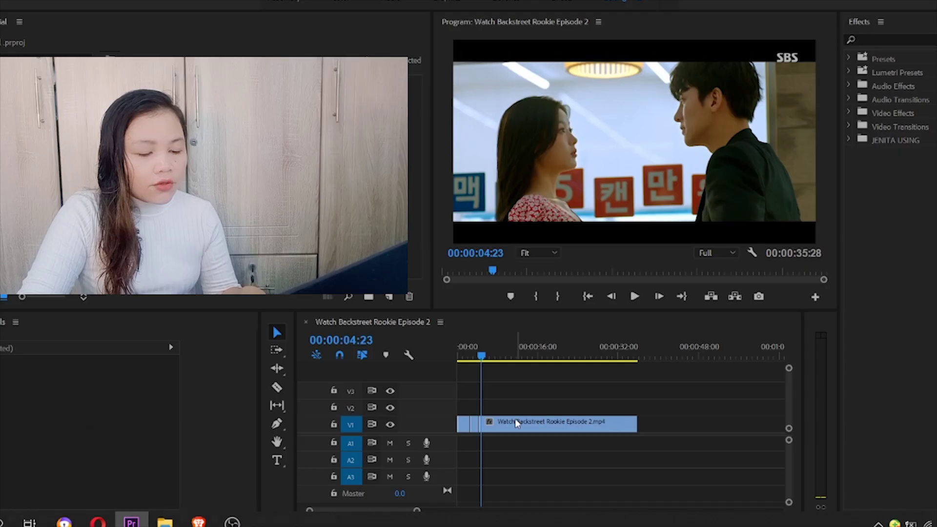
- Switch back to Premiere Pro and shorten the long last clip on V1 so the sequence ends at 00:00:08:05
left_click(516, 422)
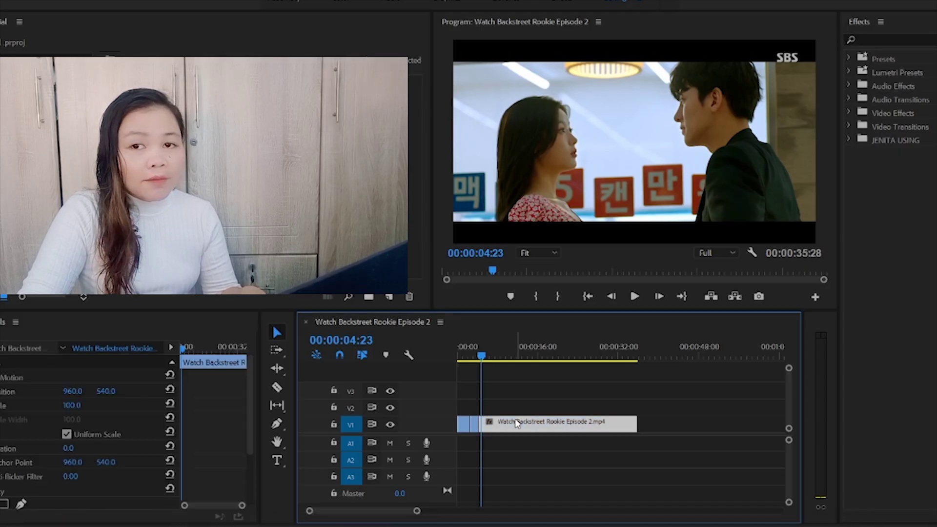
left_click(500, 380)
mouse_move(484, 349)
left_mouse_down()
mouse_move(461, 362)
mouse_move(475, 360)
left_mouse_up()
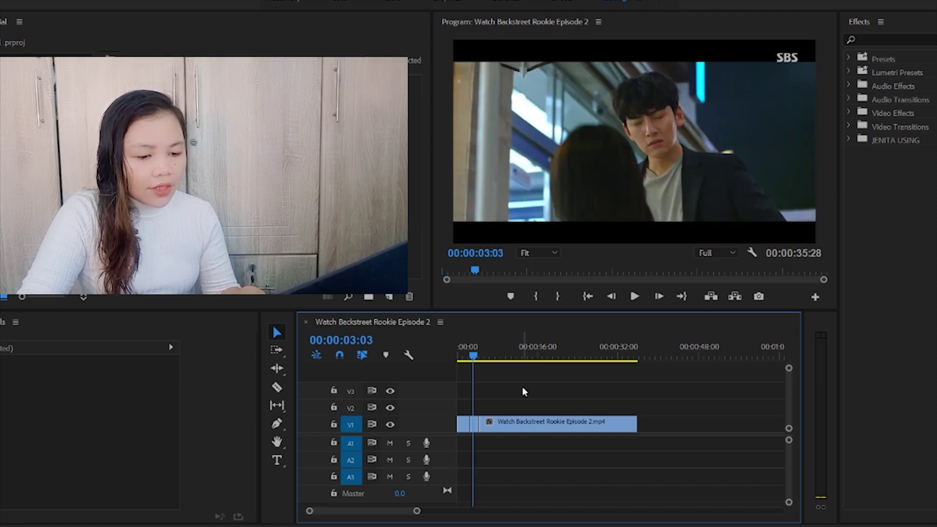
key("=")
left_click(542, 417)
left_click_drag(623, 387, 496, 431)
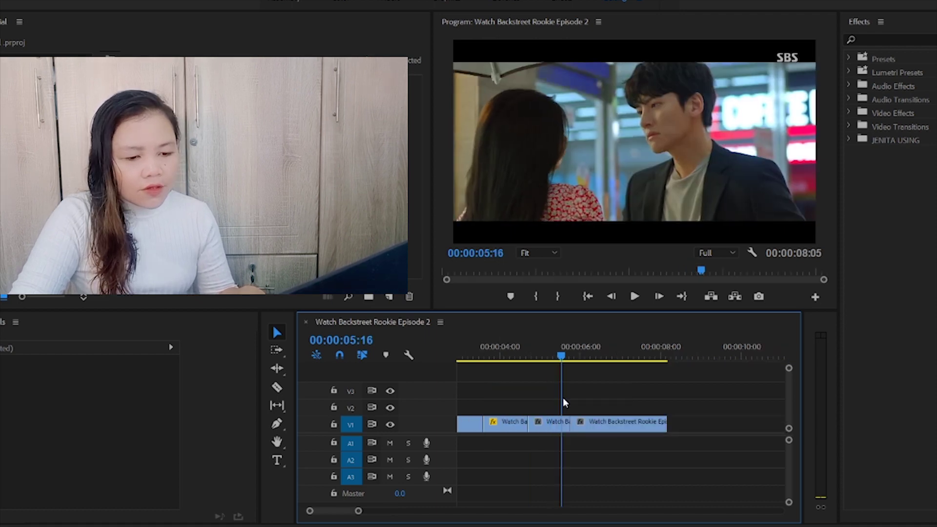
- Split the last V1 clip at 00:00:06:05, remove the part before the cut and close the gap
key("space")
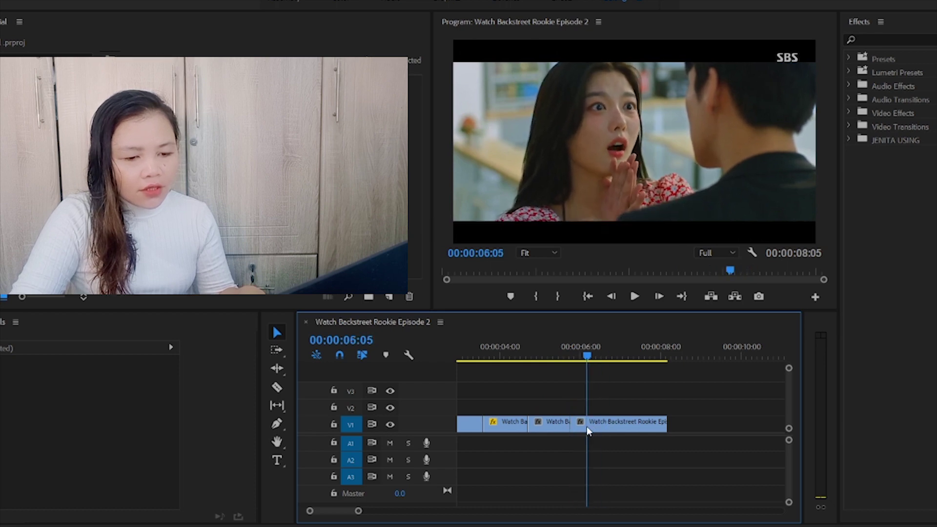
key("c")
left_click(589, 425)
key("v")
left_click_drag(599, 424, 590, 423)
left_click_drag(574, 360, 561, 365)
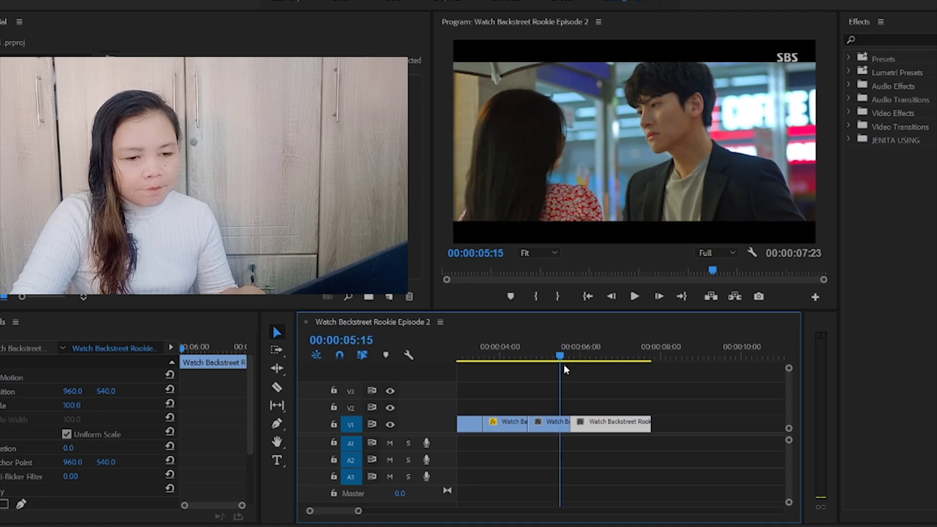
- Cut off the end of the last clip at 00:00:07:07 and review the shortened sequence from the start
key("space")
key("space")
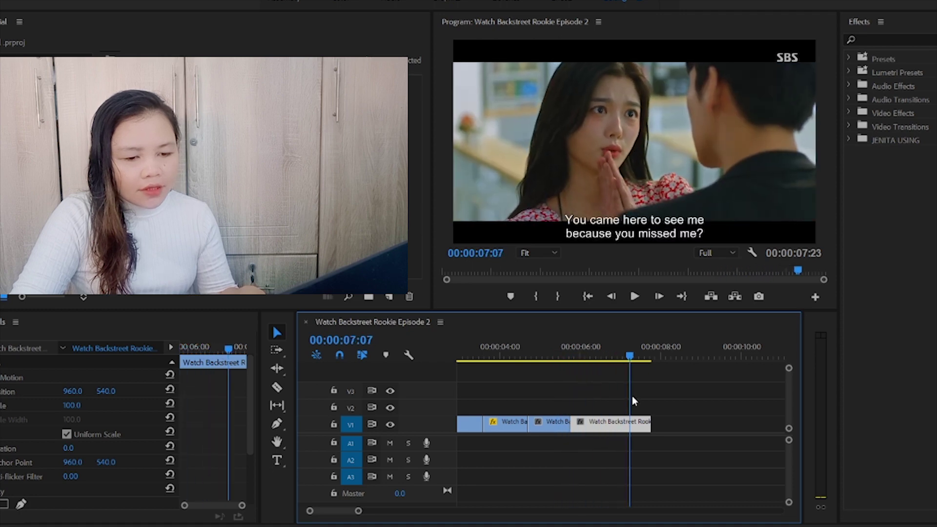
key("minus")
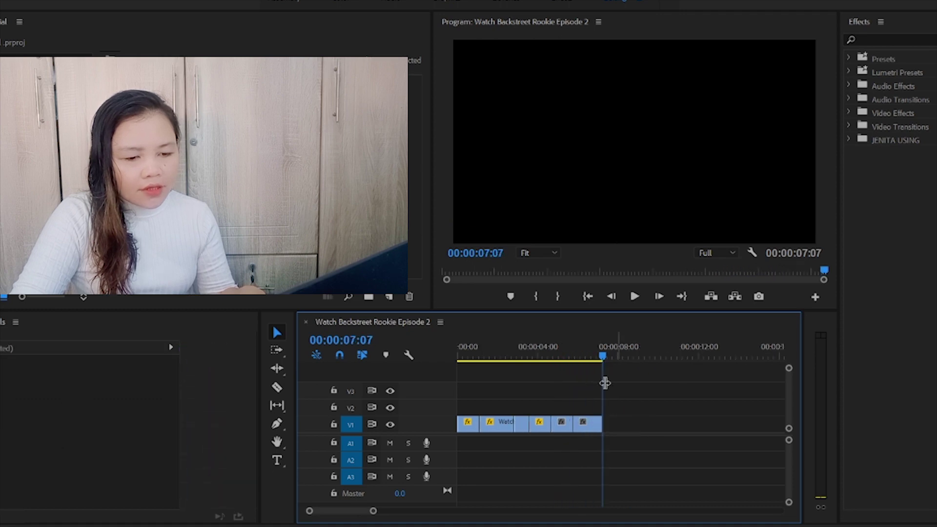
left_click_drag(538, 360, 475, 380)
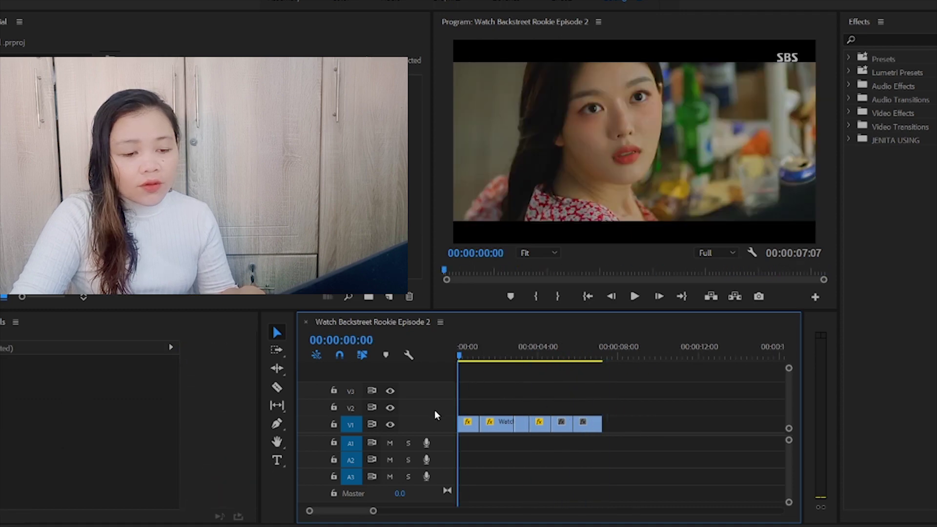
mouse_move(594, 415)
left_mouse_down()
mouse_move(532, 400)
mouse_move(491, 408)
mouse_move(558, 398)
mouse_move(599, 418)
mouse_move(555, 426)
mouse_move(590, 426)
left_mouse_up()
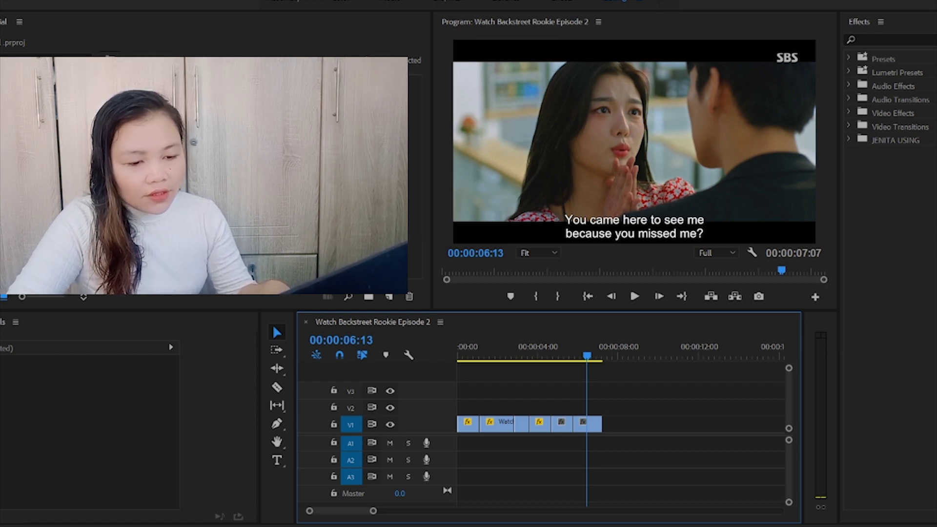
- Export the sequence as Watch Backstreet Rookie Episode 2.3gp in H.264 with the 3GPP 640x480 15 fps preset
key("alt+f")
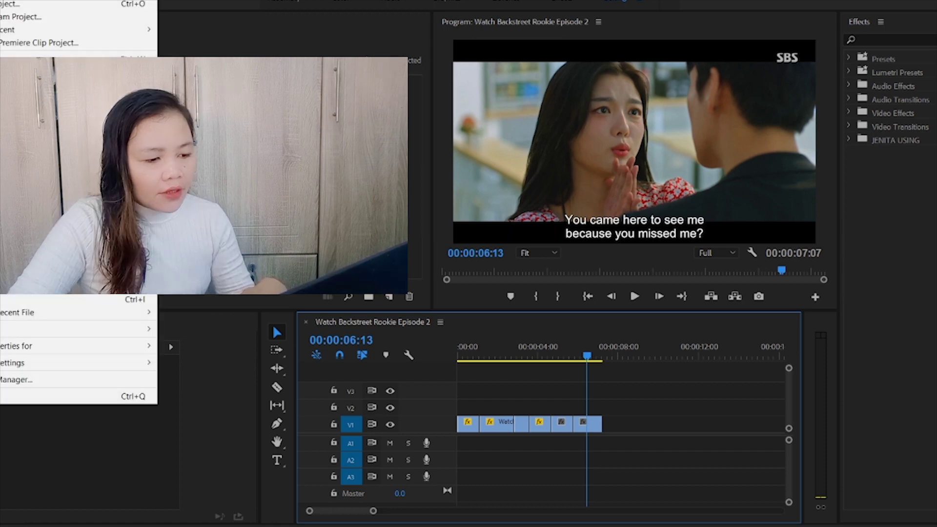
mouse_move(78, 329)
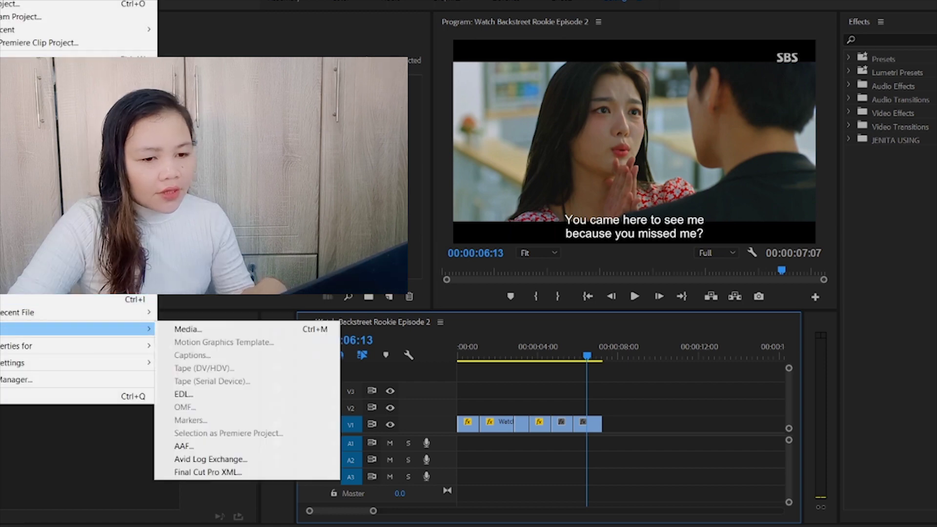
left_click(197, 333)
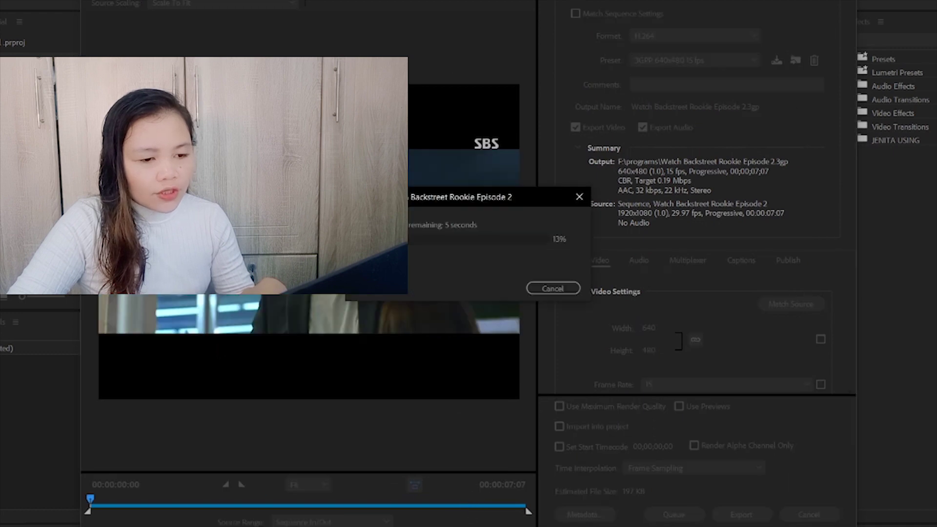
- Switch to YouTube Studio, upload the re-exported Watch Backstreet Rookie Episode 2 as a private video and check its visibility and restrictions
mouse_move(215, 524)
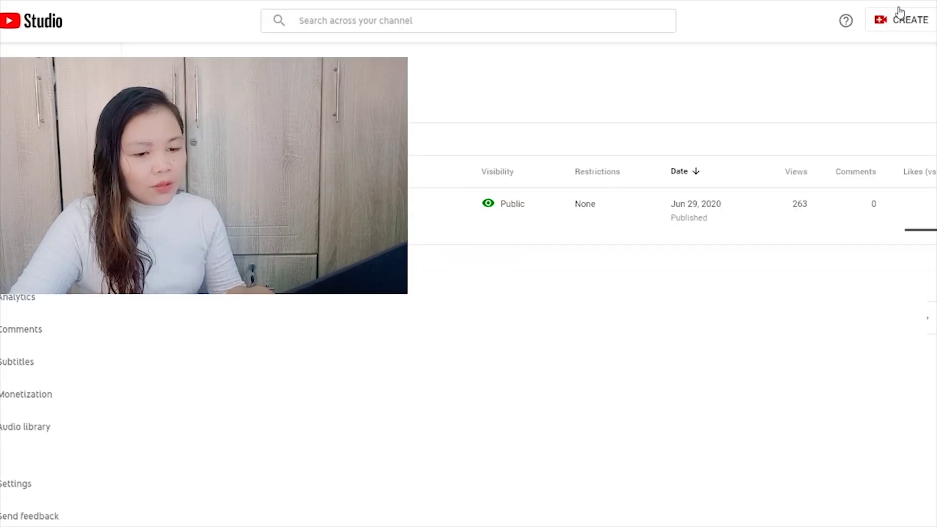
left_click(904, 19)
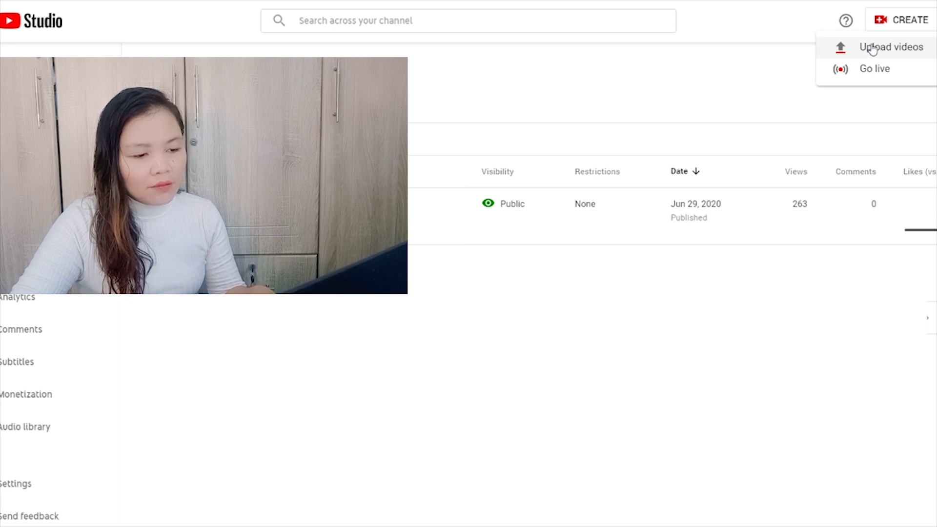
left_click(872, 48)
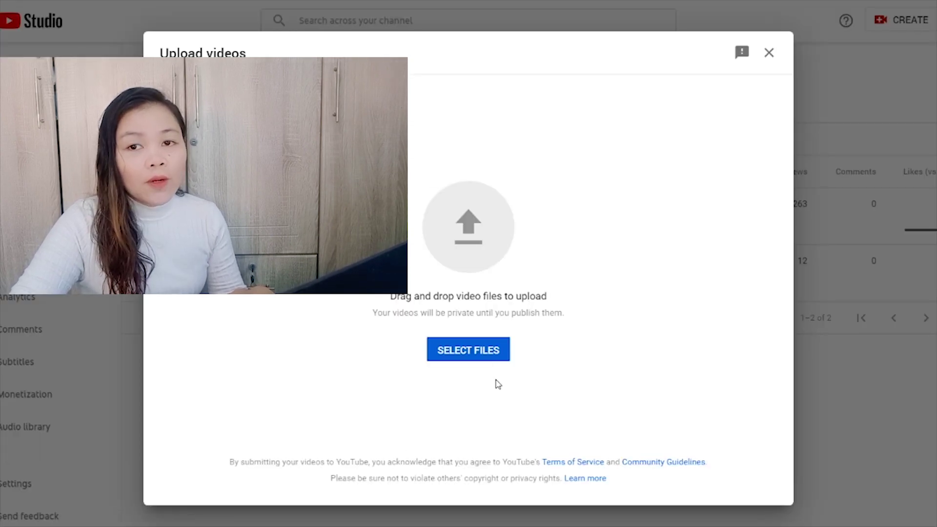
left_click(469, 349)
left_click(627, 420)
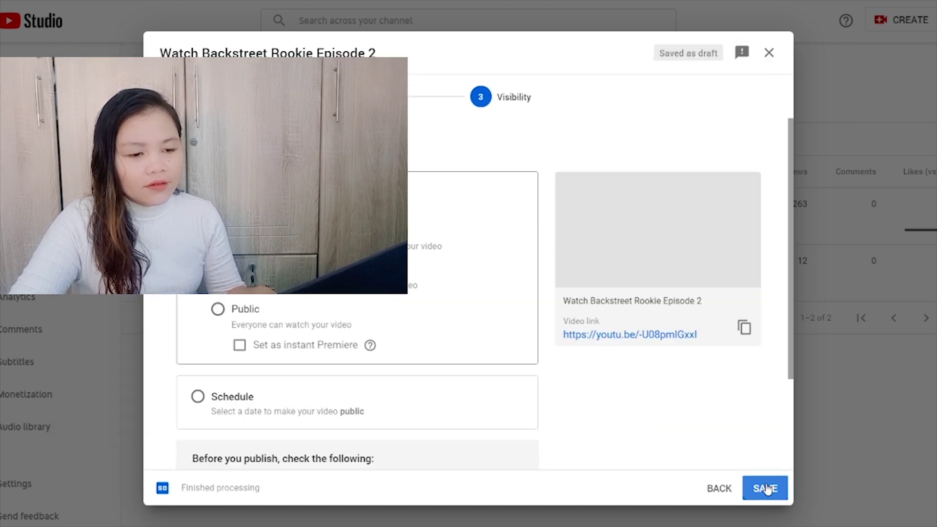
left_click(765, 488)
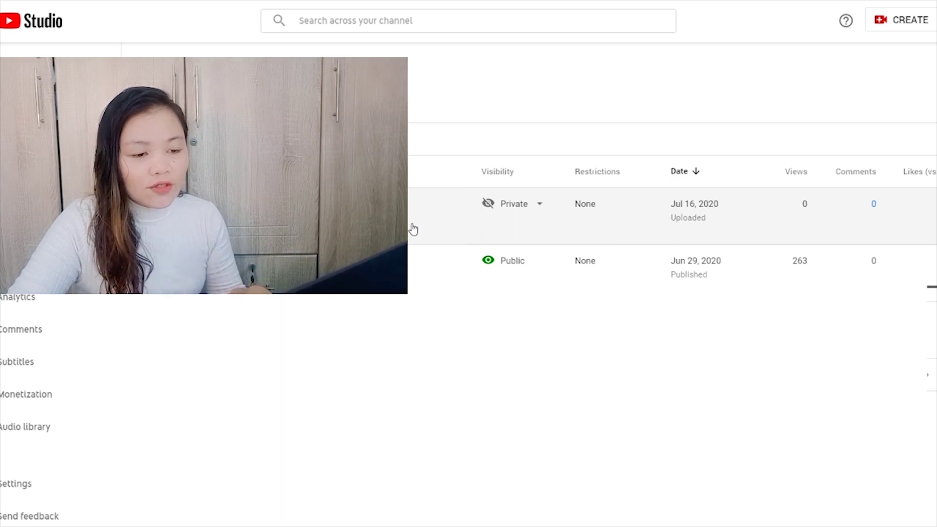
mouse_move(539, 218)
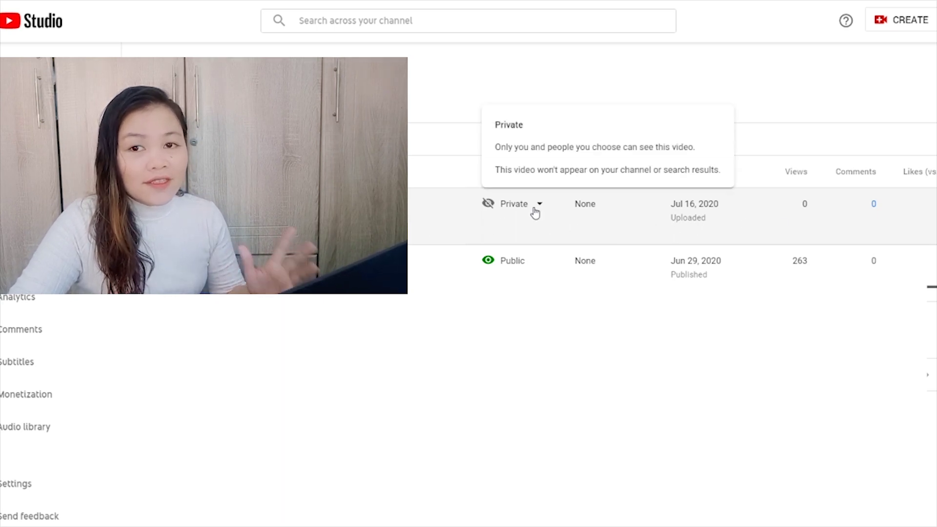